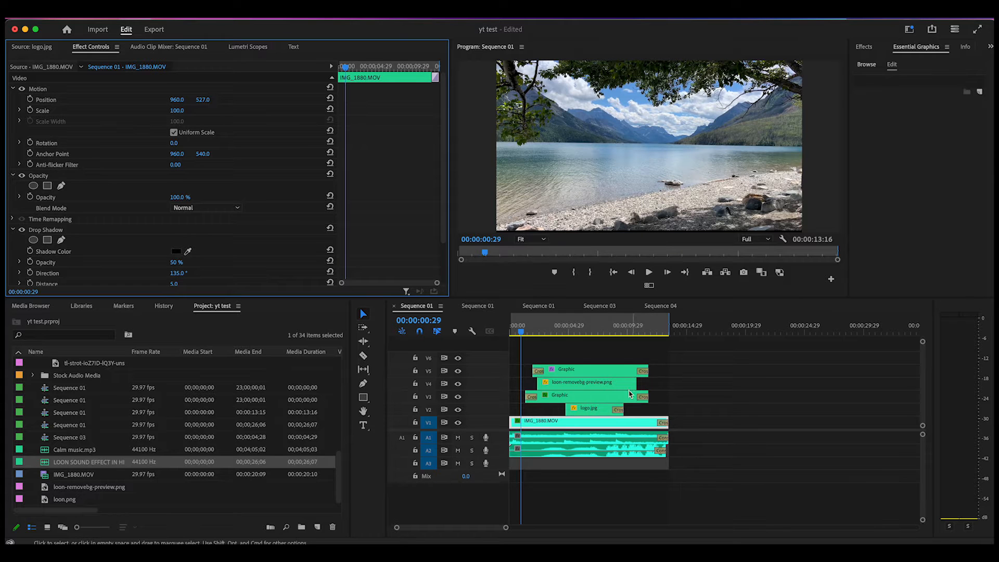
Step: Play Sequence 01 from near its start and scrub through it to review how the titles, loon and logo appear
left_click(516, 332)
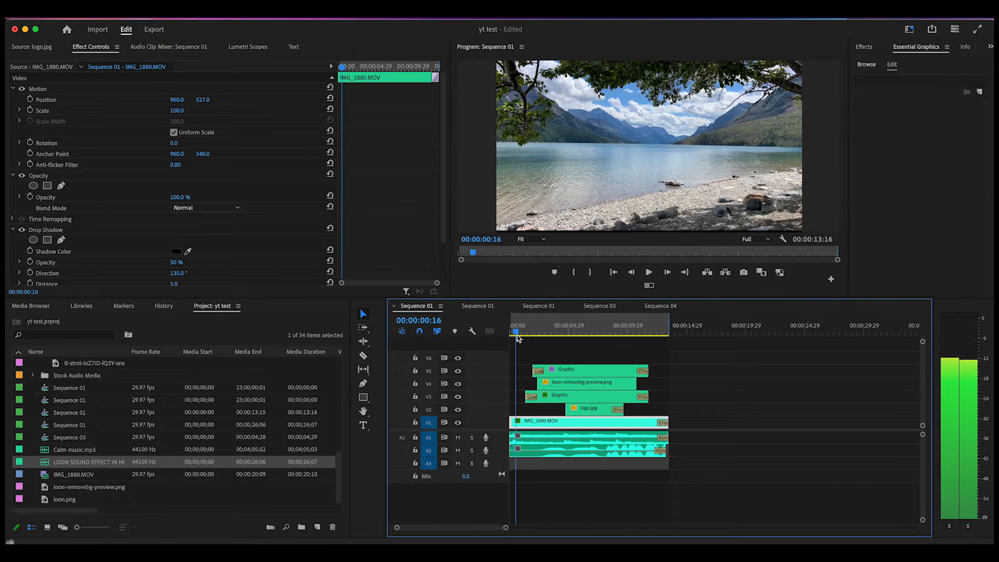
left_click(648, 273)
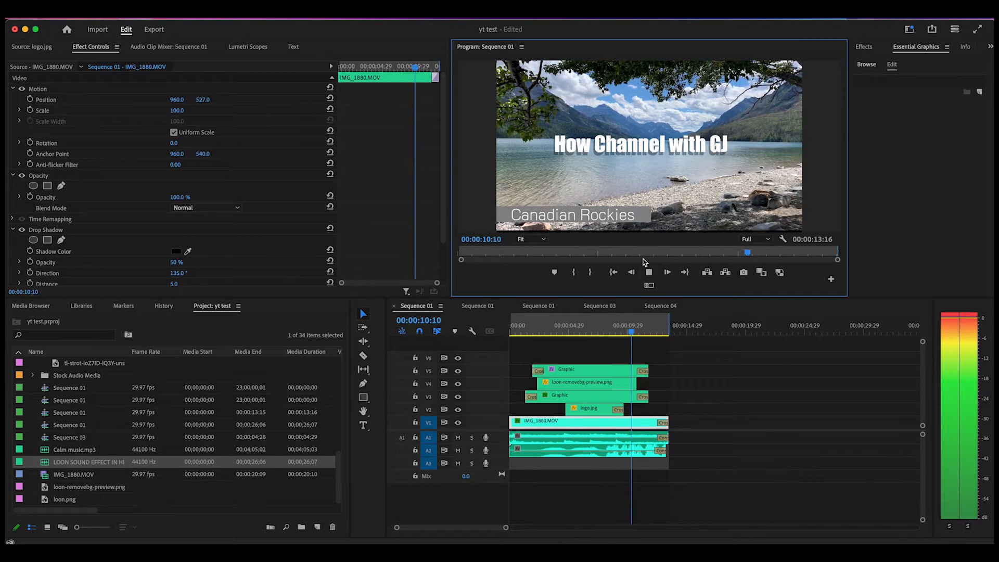
left_click(648, 272)
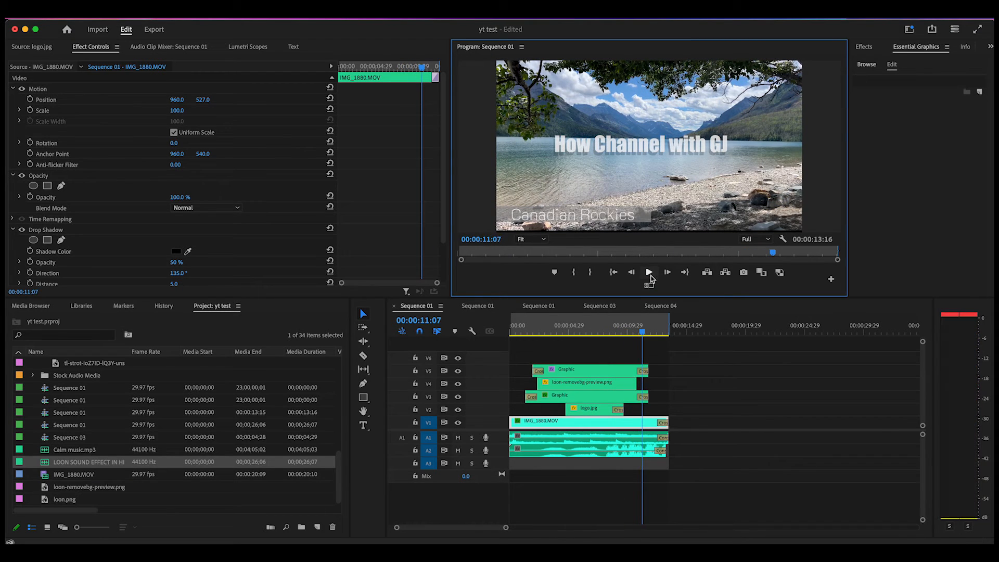
left_click(634, 332)
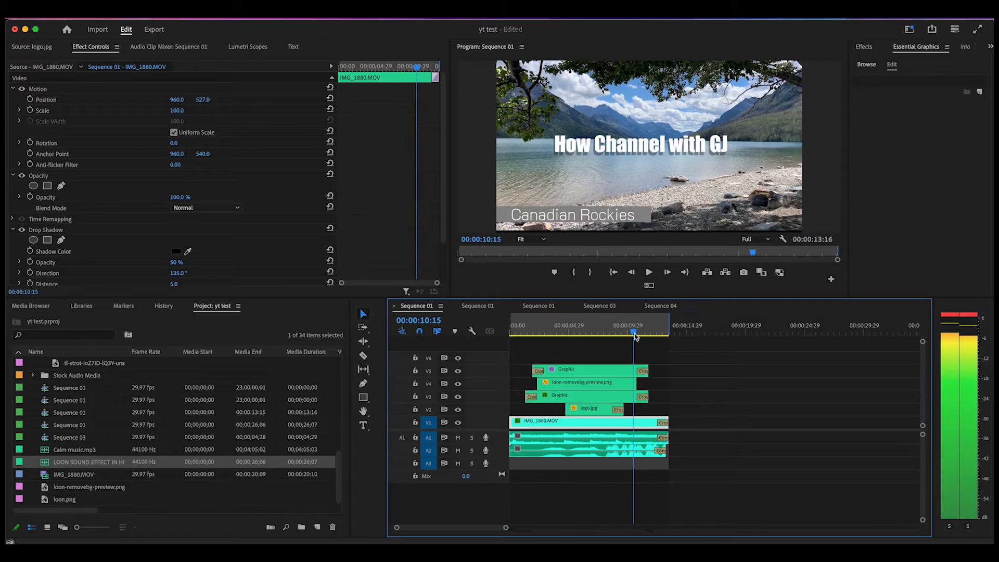
left_click_drag(634, 333, 540, 344)
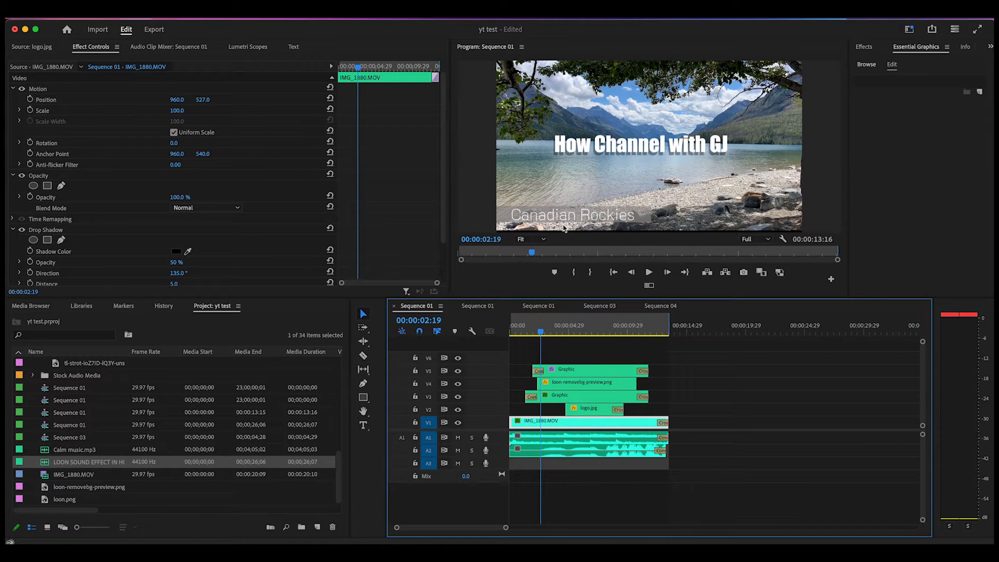
left_click_drag(540, 335, 554, 333)
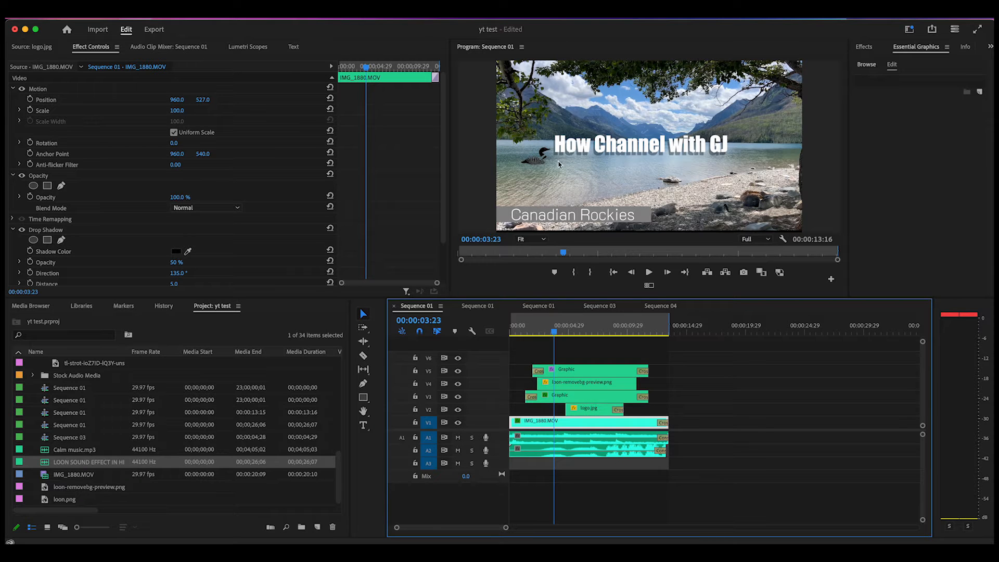
left_click_drag(555, 334, 520, 344)
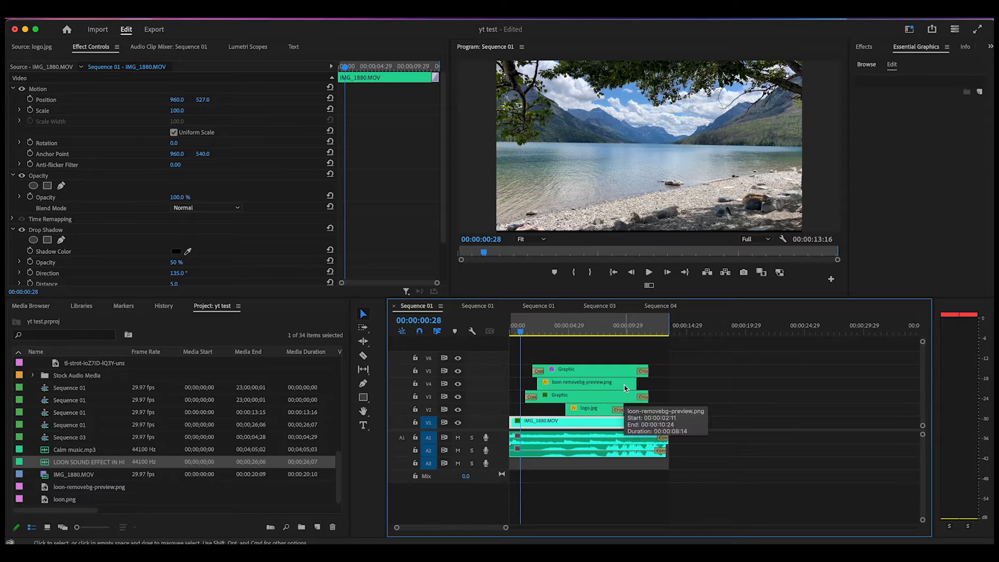
mouse_move(521, 336)
left_mouse_down()
mouse_move(549, 337)
mouse_move(516, 341)
left_mouse_up()
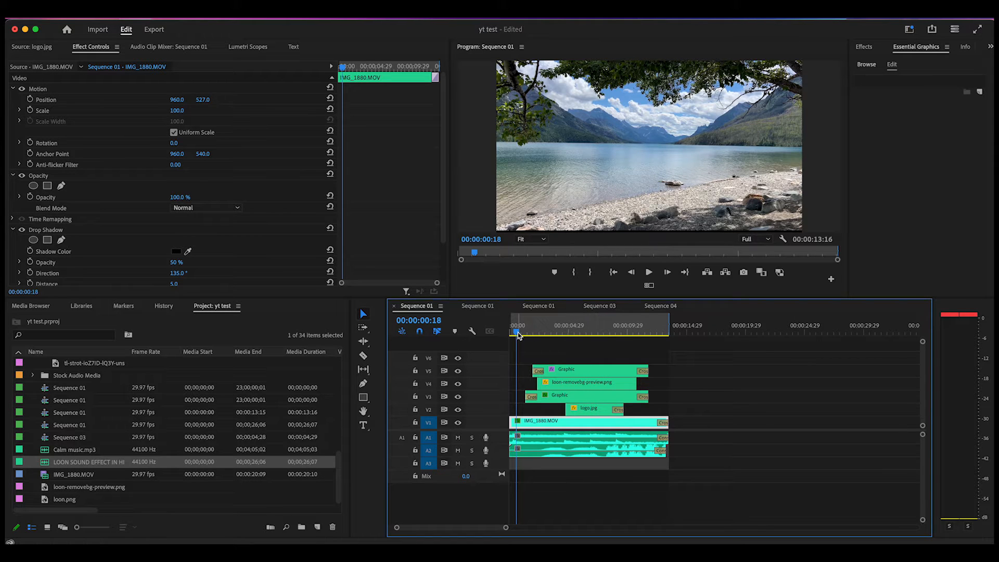
left_click_drag(521, 332, 580, 333)
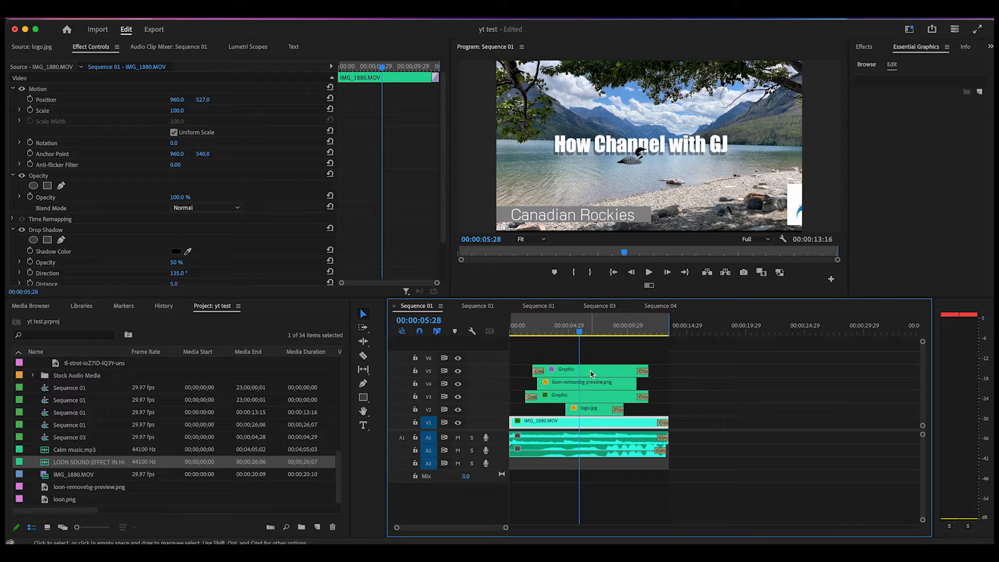
Step: Toggle the V5 track's visibility to identify its content, and set the Canadian Rockies graphic clip's label colour to Purple
left_click(458, 371)
left_click(458, 371)
left_click(458, 371)
left_click(459, 371)
left_click(459, 371)
left_click(459, 371)
right_click(604, 374)
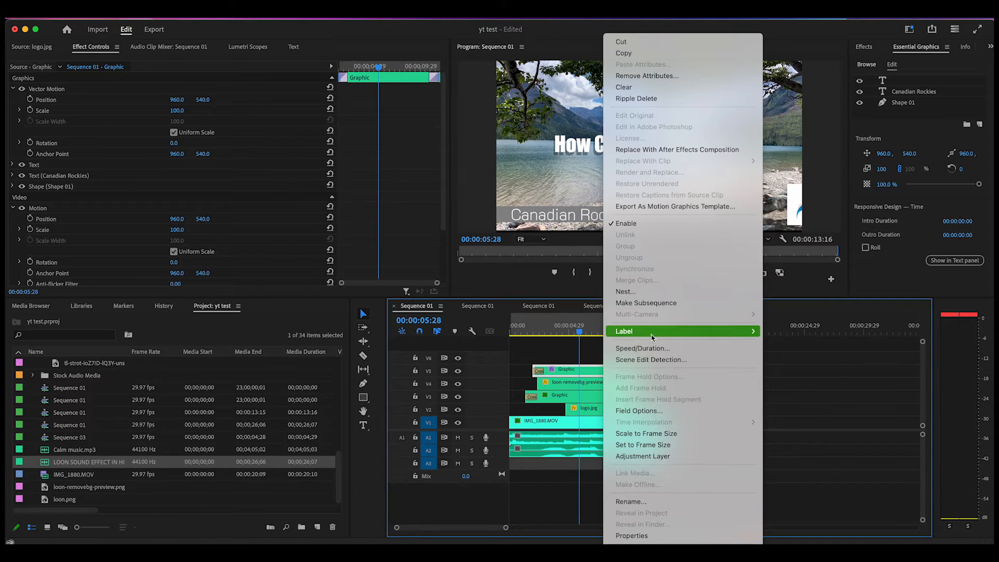
mouse_move(652, 336)
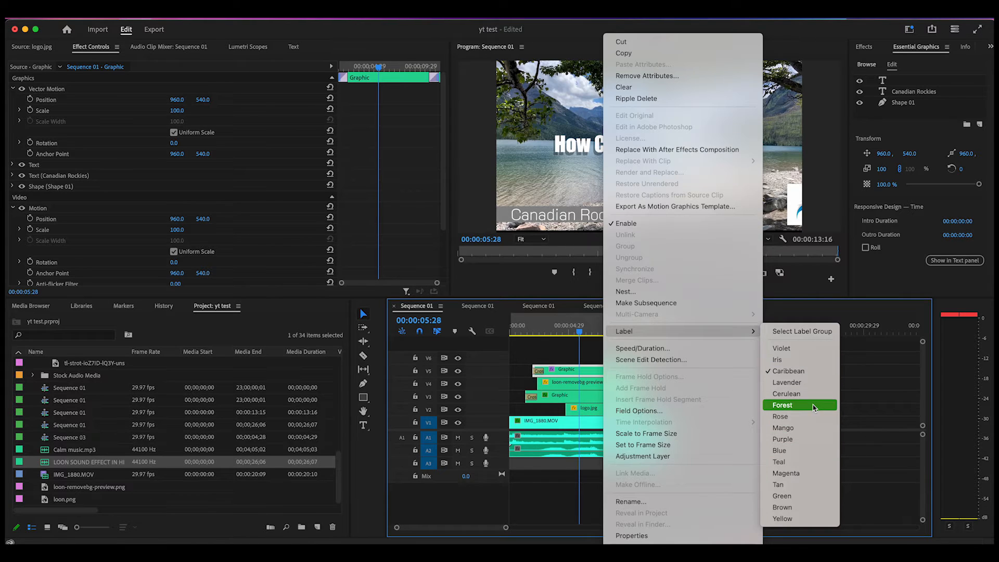
left_click(797, 443)
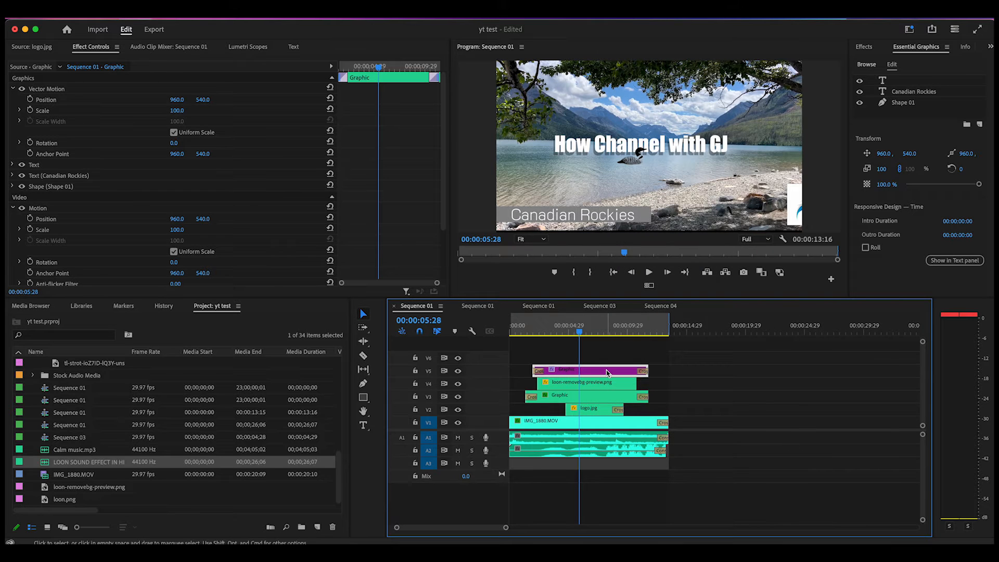
Step: Toggle the V4 track's visibility to identify its content, and set the loon-removebg-preview.png clip's label colour to Rose
left_click(458, 386)
left_click(458, 386)
left_click(458, 385)
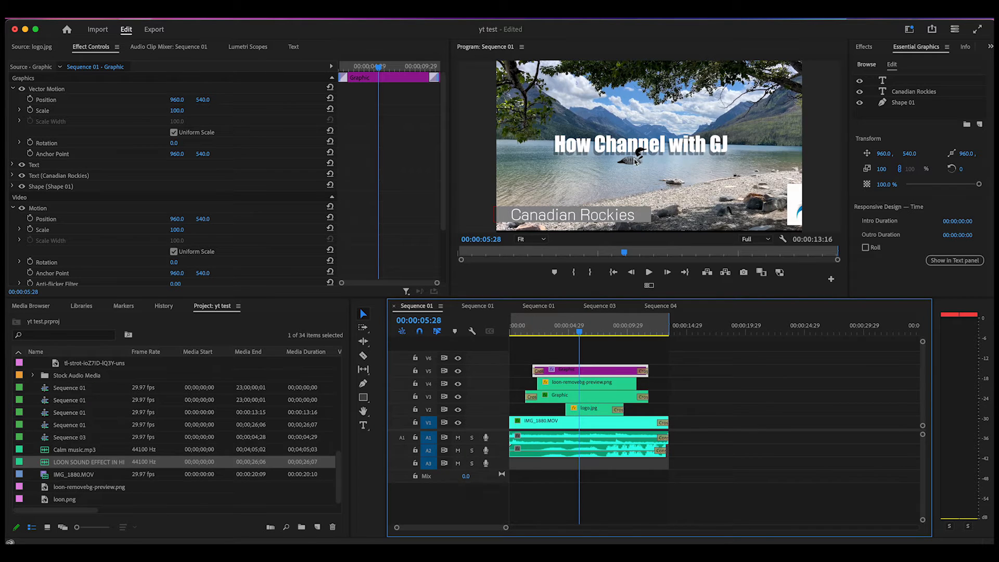
left_click(601, 386)
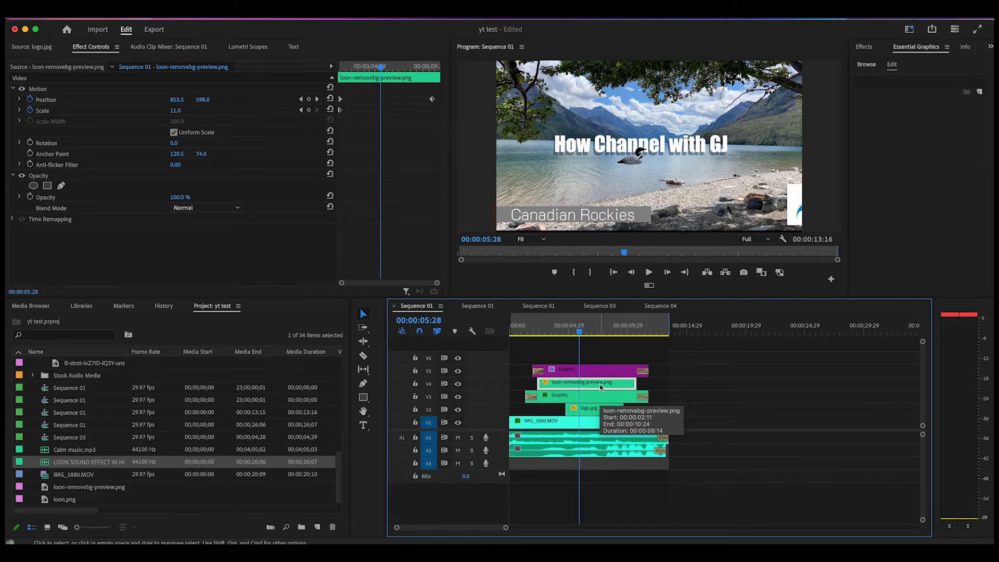
right_click(601, 387)
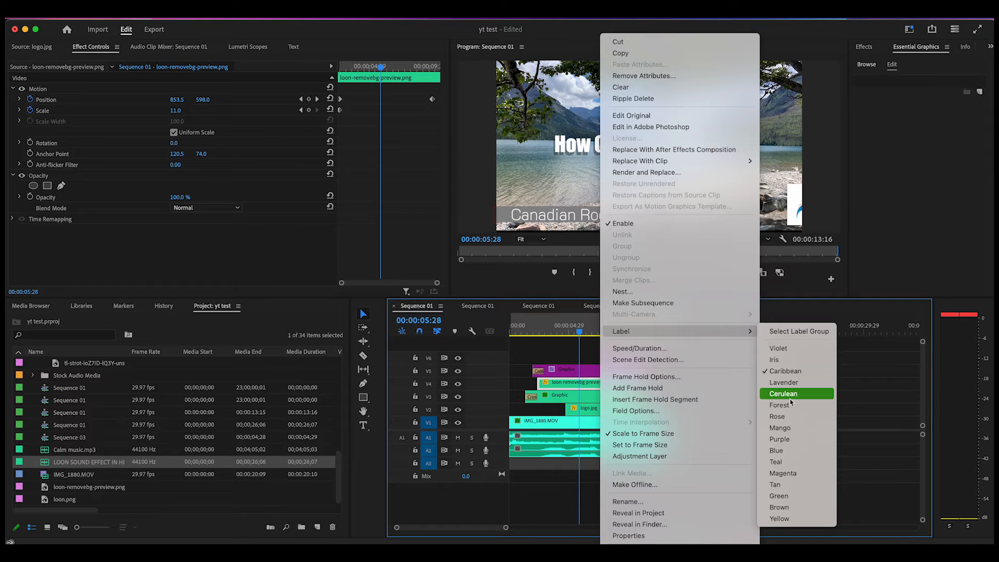
left_click(785, 416)
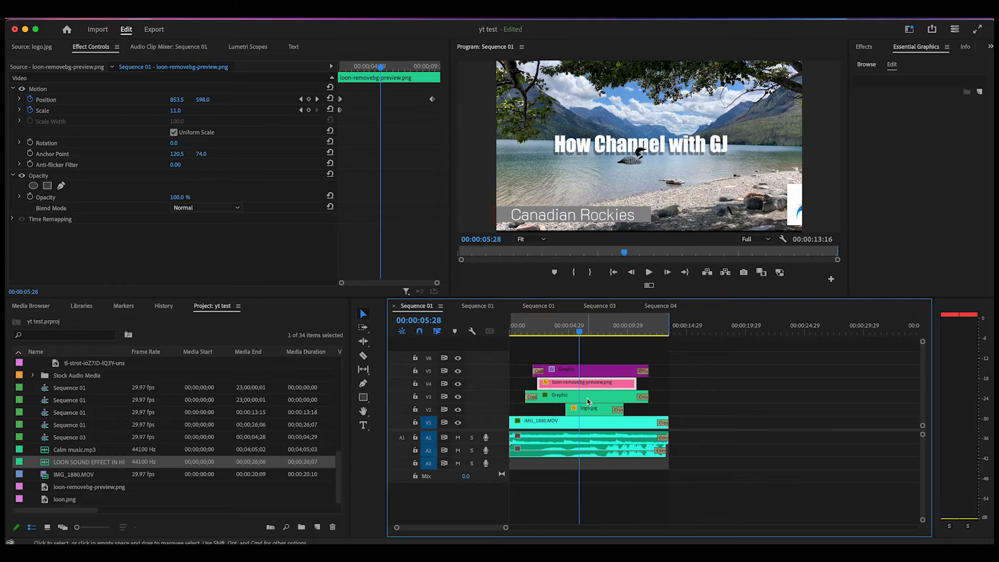
Step: Toggle the V3 track's visibility off and on, and set the How Channel with GJ graphic clip's label colour to Mango
left_click(457, 397)
left_click(457, 397)
left_click(611, 399)
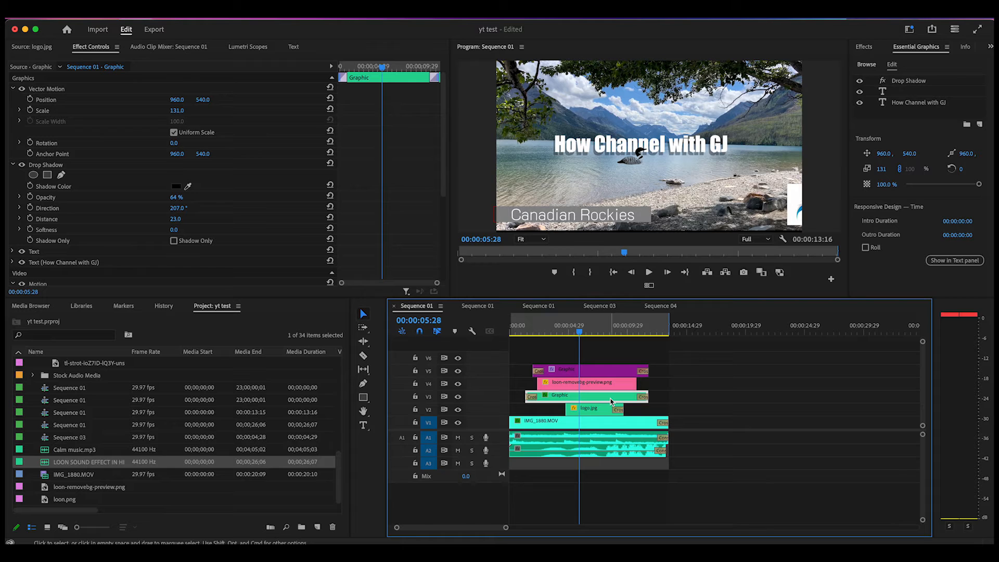
right_click(611, 401)
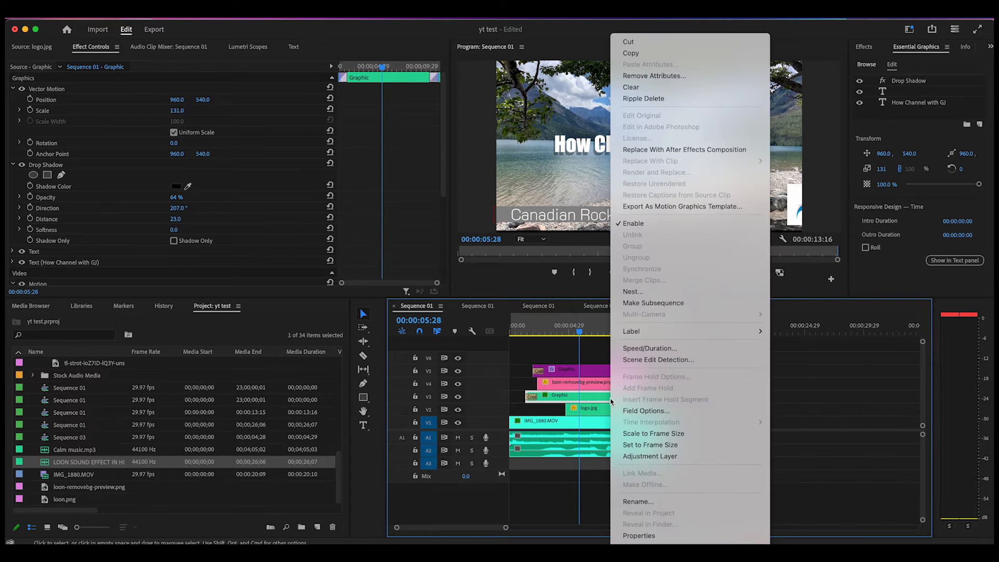
mouse_move(686, 334)
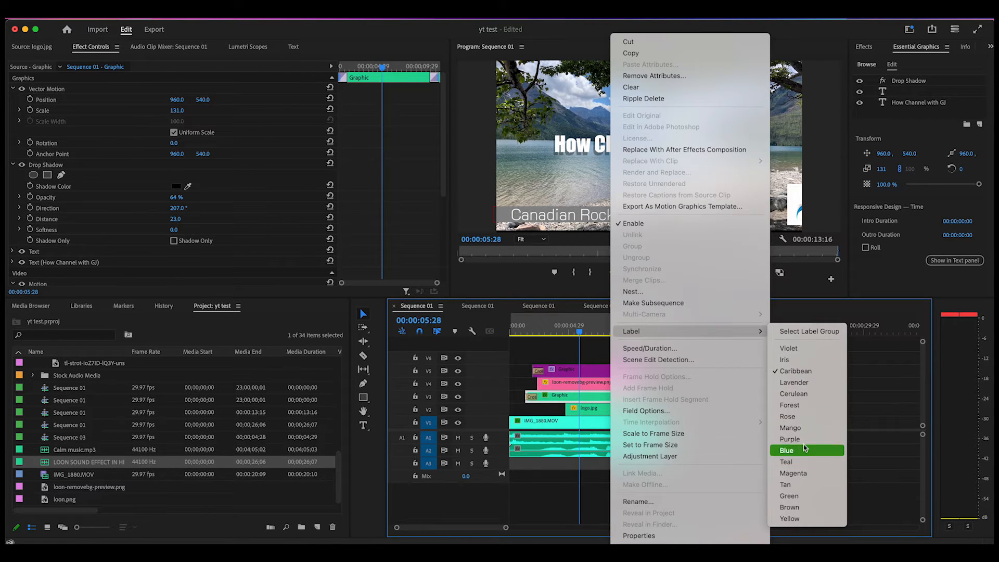
left_click(791, 428)
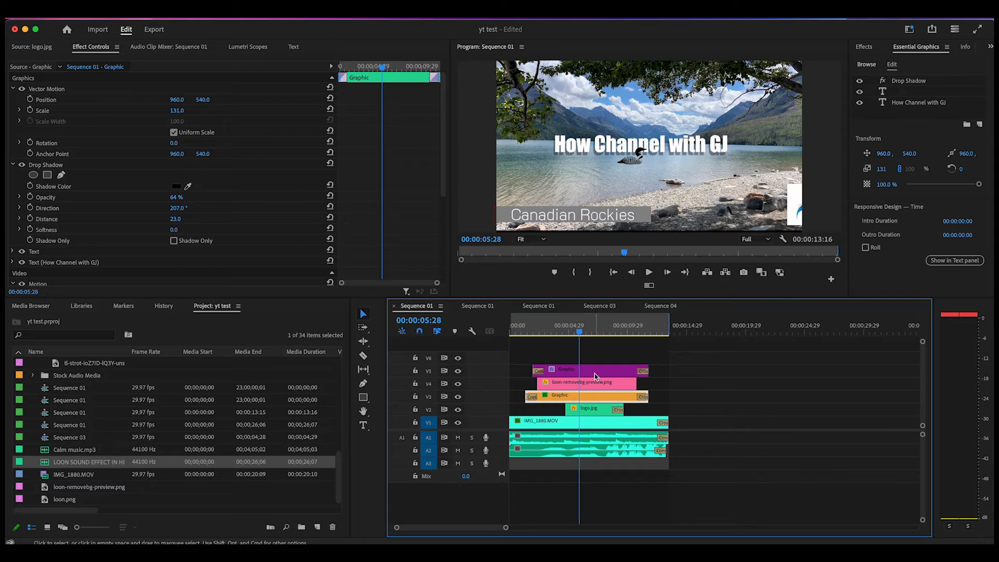
Step: Toggle the V2 track's visibility with the playhead where the logo is fully shown, and set the logo.jpg clip's label colour to Yellow
left_click(458, 410)
left_click(459, 410)
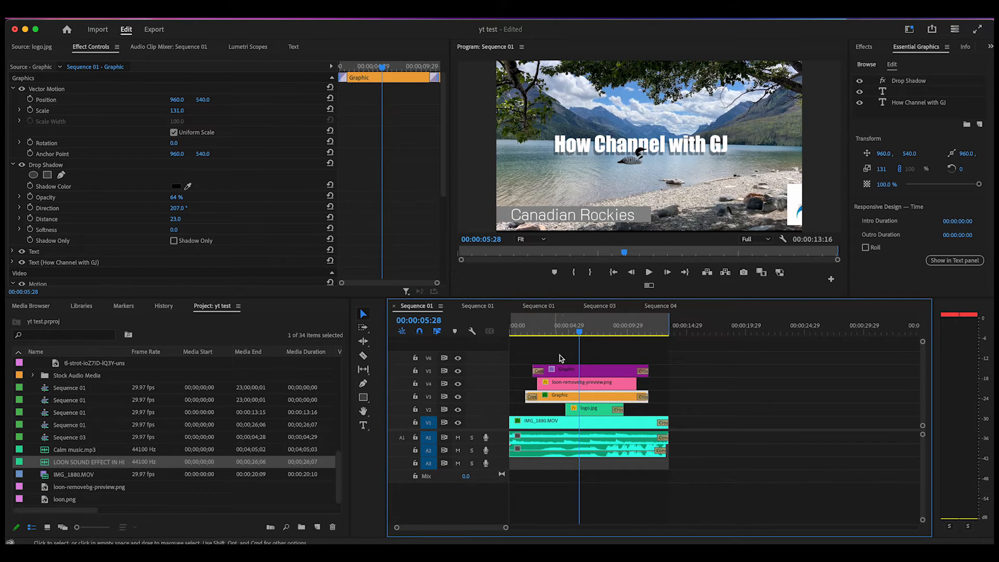
left_click_drag(580, 333, 601, 339)
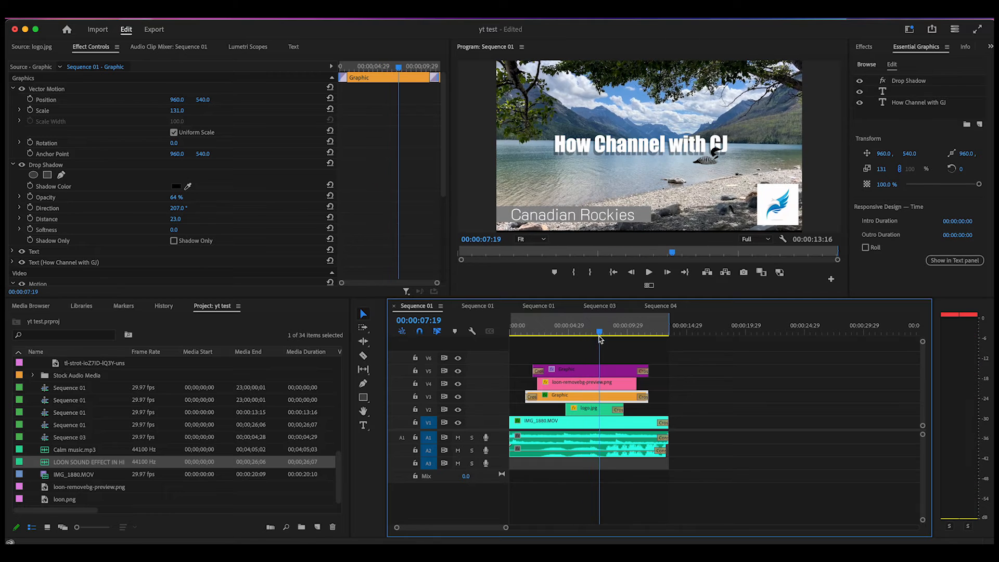
left_click(458, 410)
left_click(458, 410)
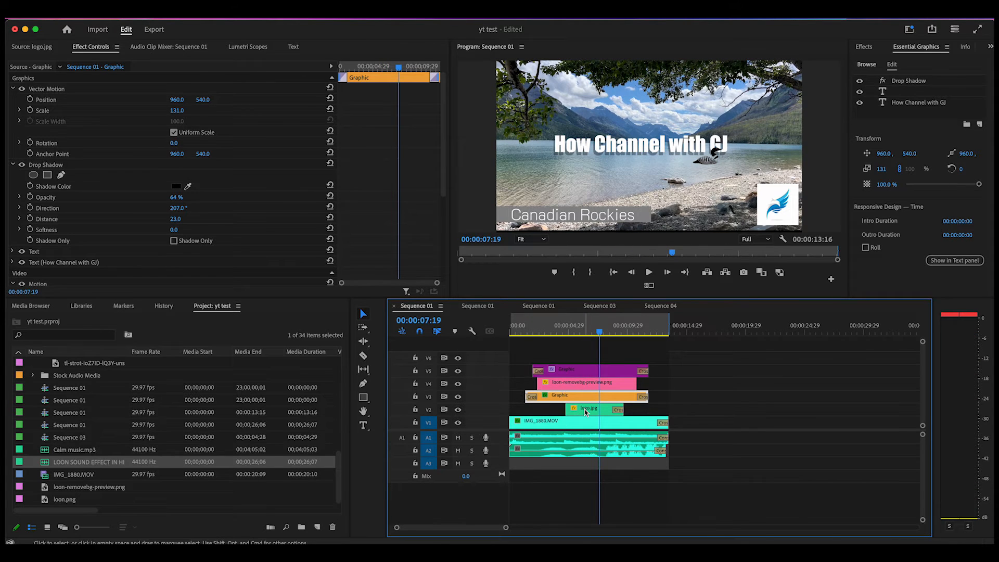
right_click(584, 413)
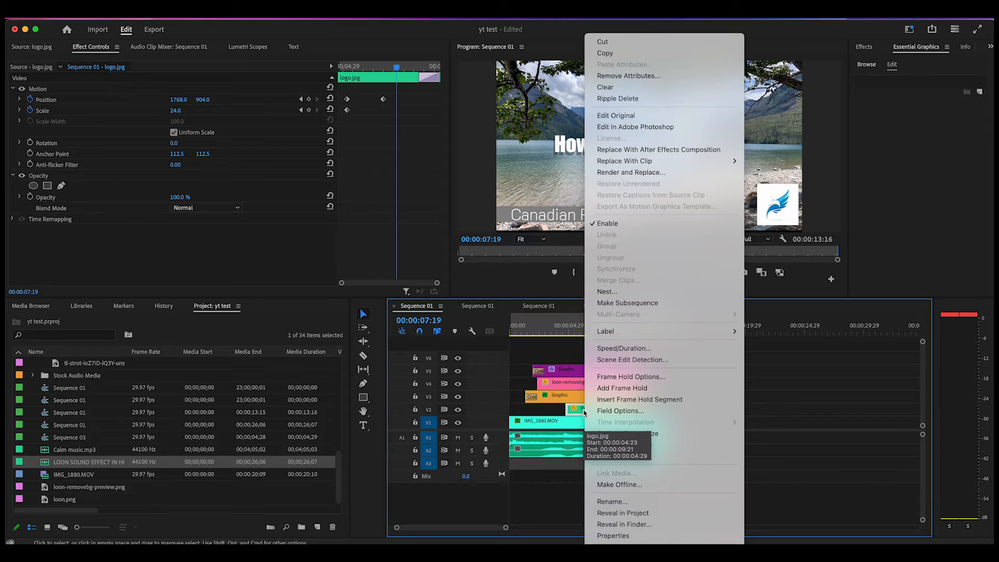
mouse_move(650, 336)
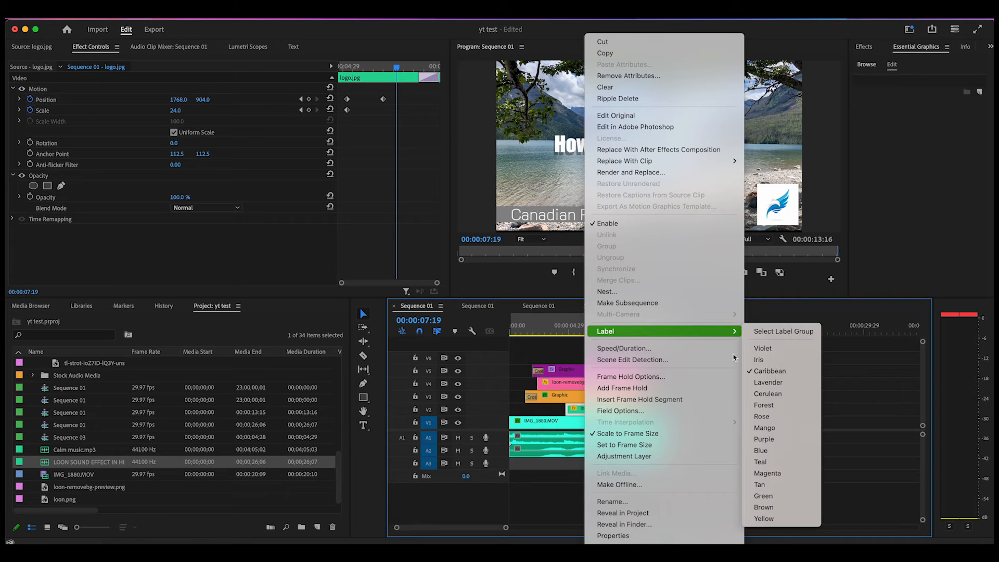
left_click(764, 518)
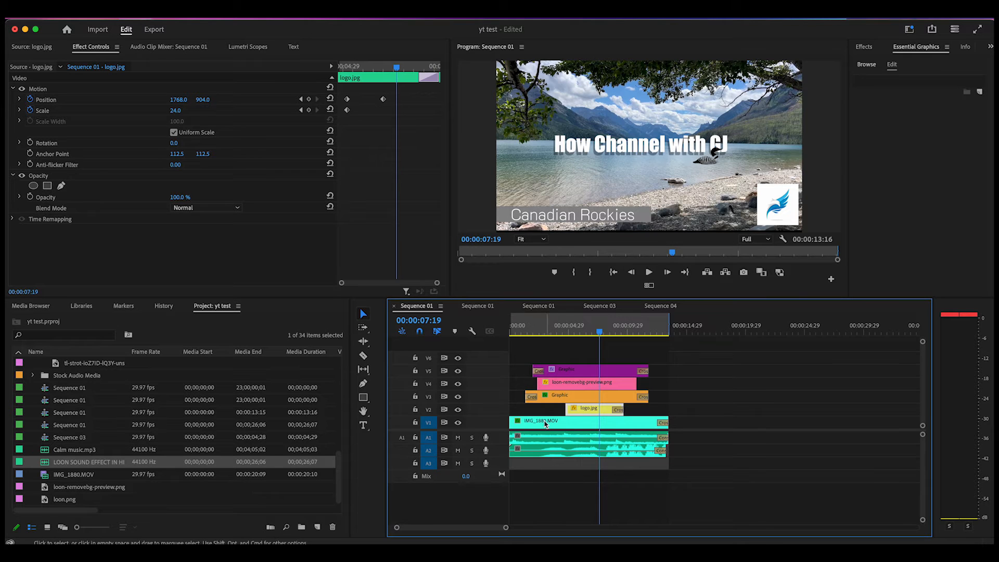
Step: Set the label colour of the Calm music.mp3 clip on audio track A1 to Blue
left_click(581, 328)
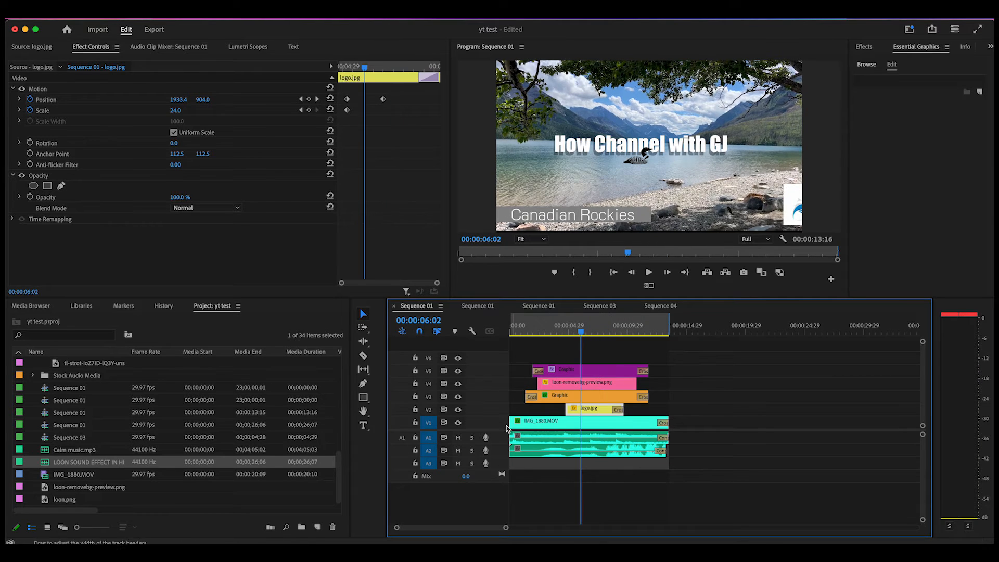
left_click(531, 443)
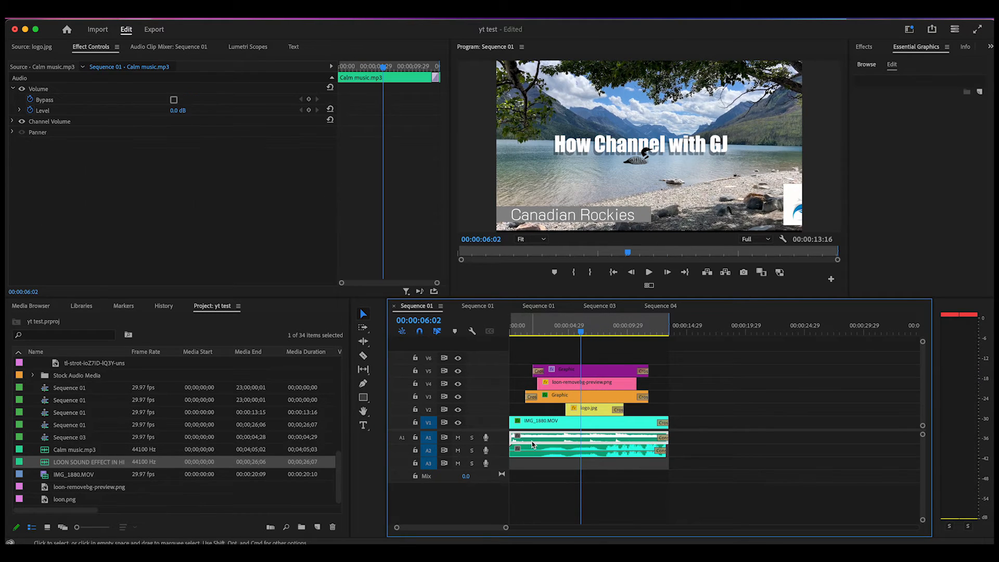
right_click(562, 443)
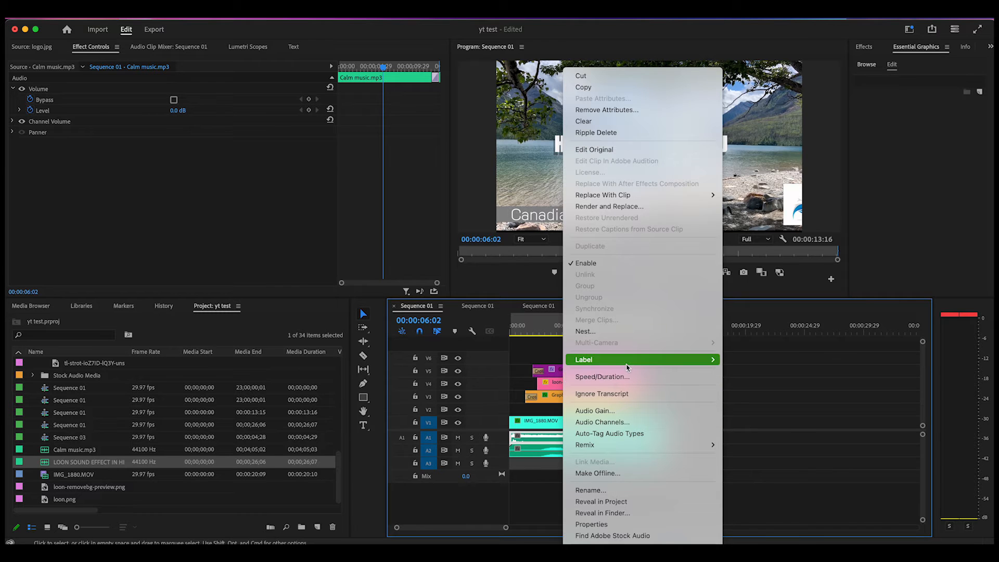
mouse_move(669, 364)
left_click(753, 478)
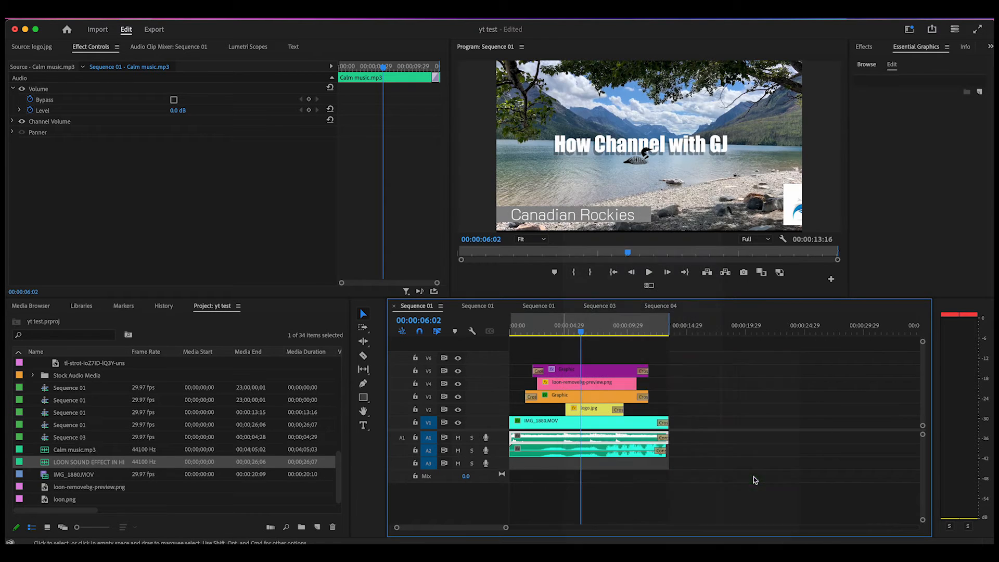
Step: Set the label colour of the loon sound effect clip on audio track A2 to Tan
left_click(582, 451)
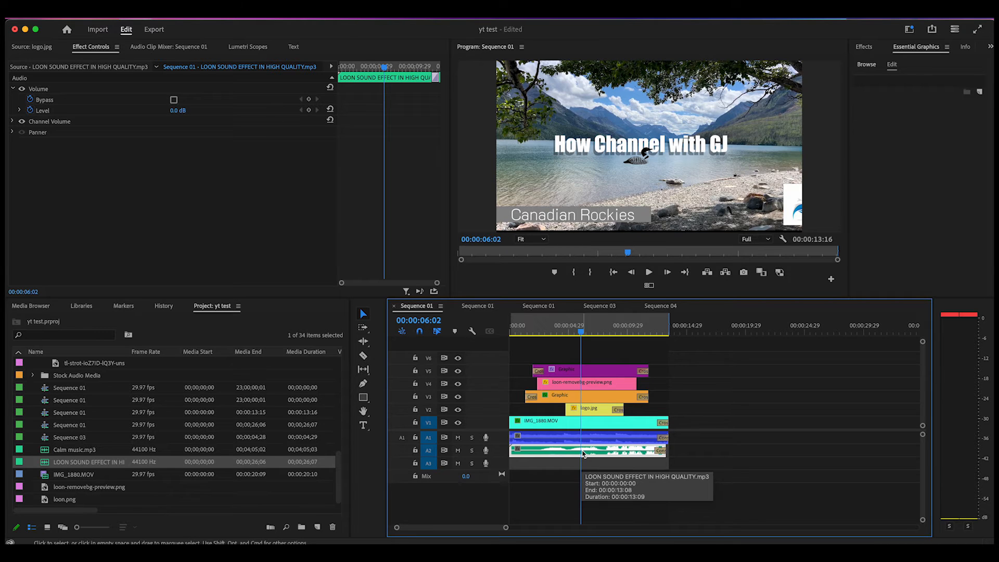
right_click(582, 454)
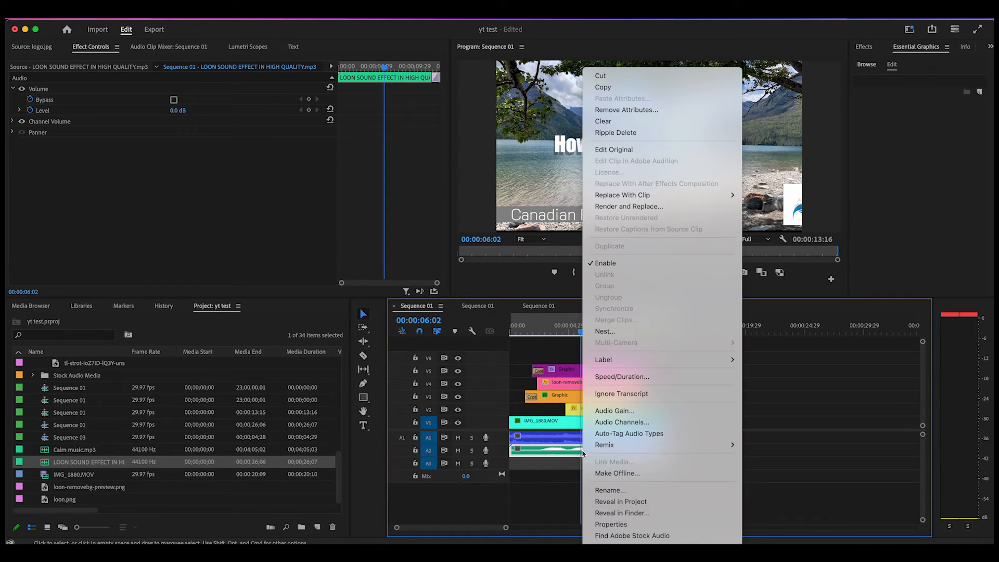
mouse_move(632, 364)
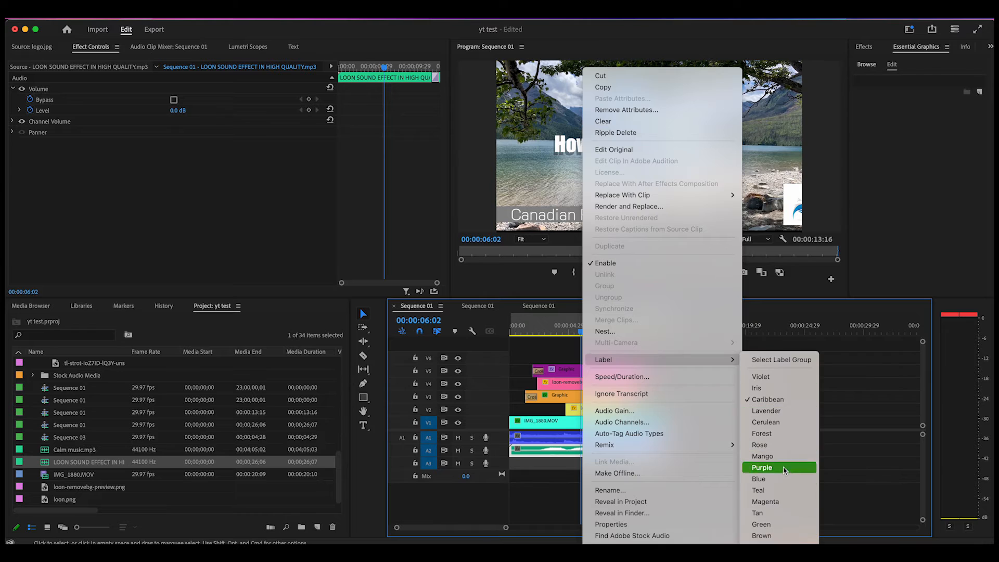
left_click(779, 513)
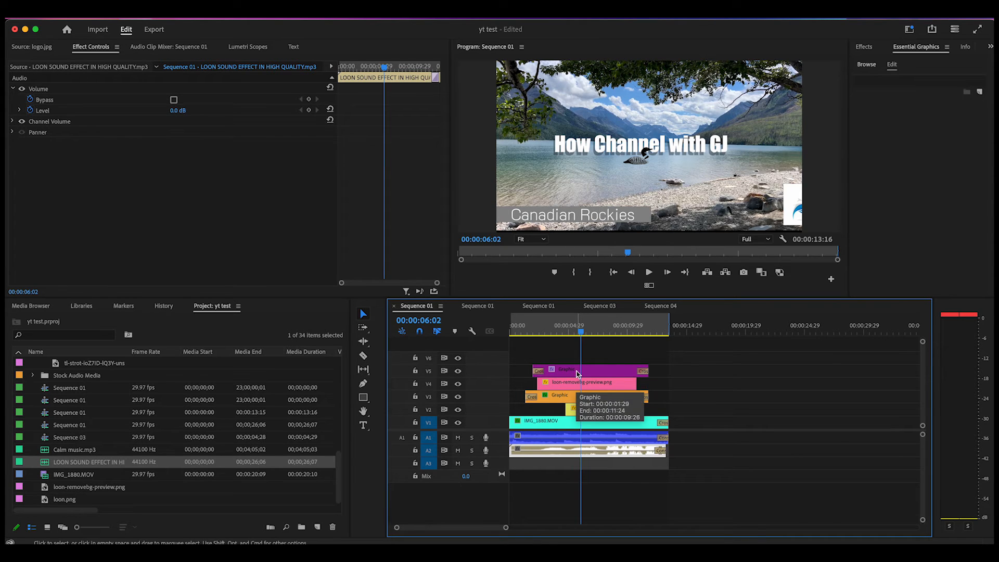
Step: Toggle the V4 track's visibility off and on to identify the loon image layer
left_click(459, 385)
left_click(459, 384)
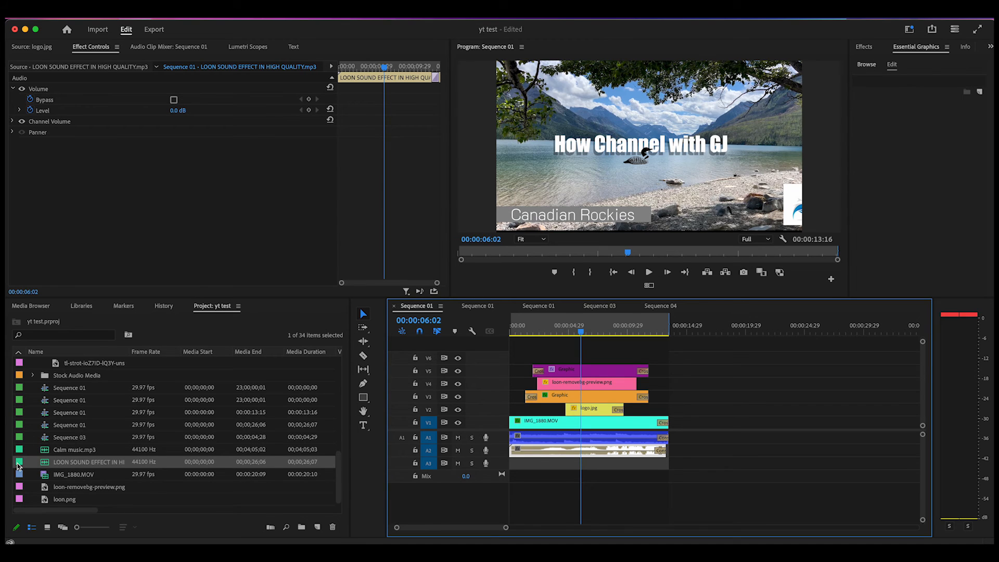
Step: Set the loon sound effect's label colour to Tan in the project's media list, and add another instance of it on track A2 beyond the existing clips
right_click(45, 464)
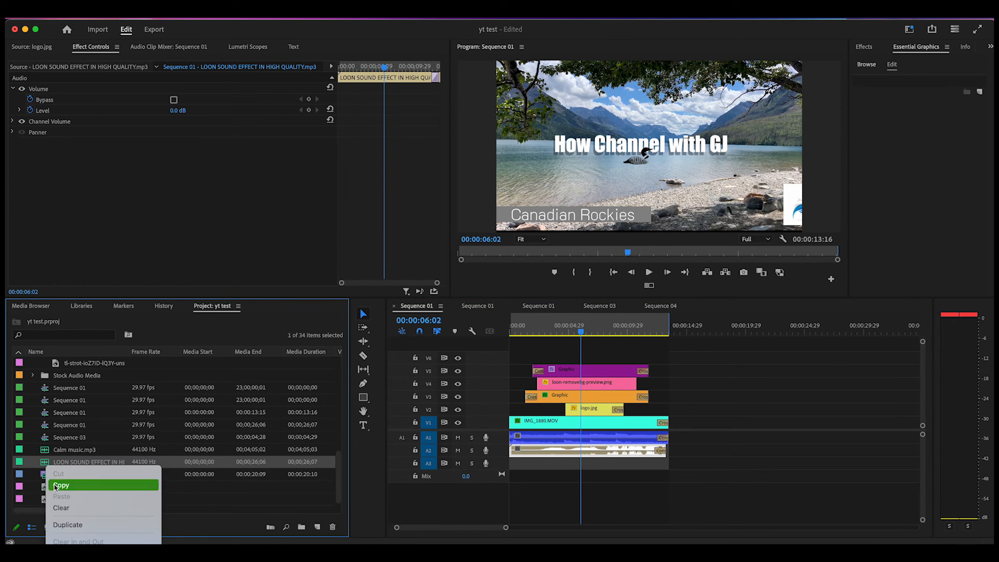
mouse_move(96, 542)
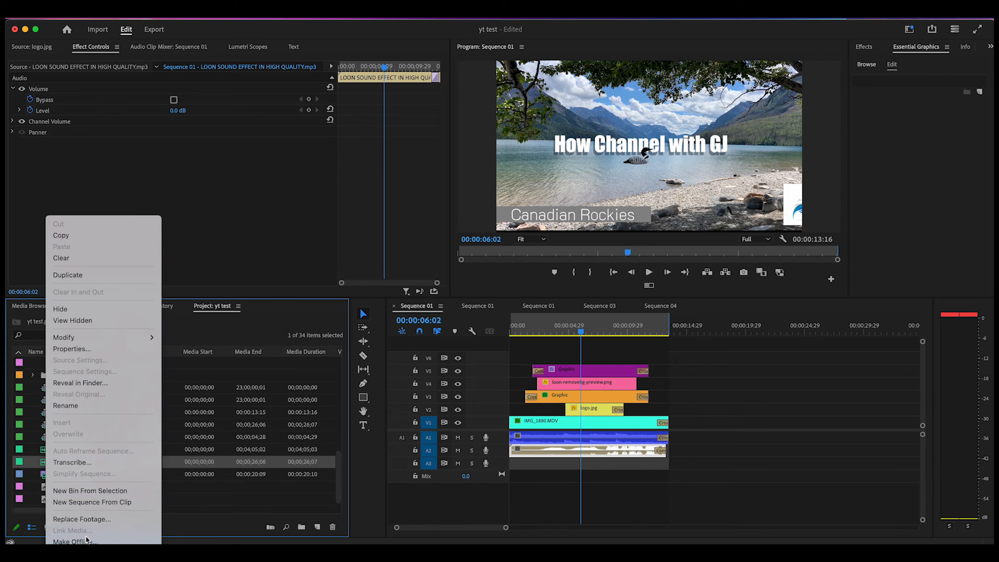
scroll(84, 515, "down", 3)
scroll(86, 513, "down", 3)
mouse_move(93, 513)
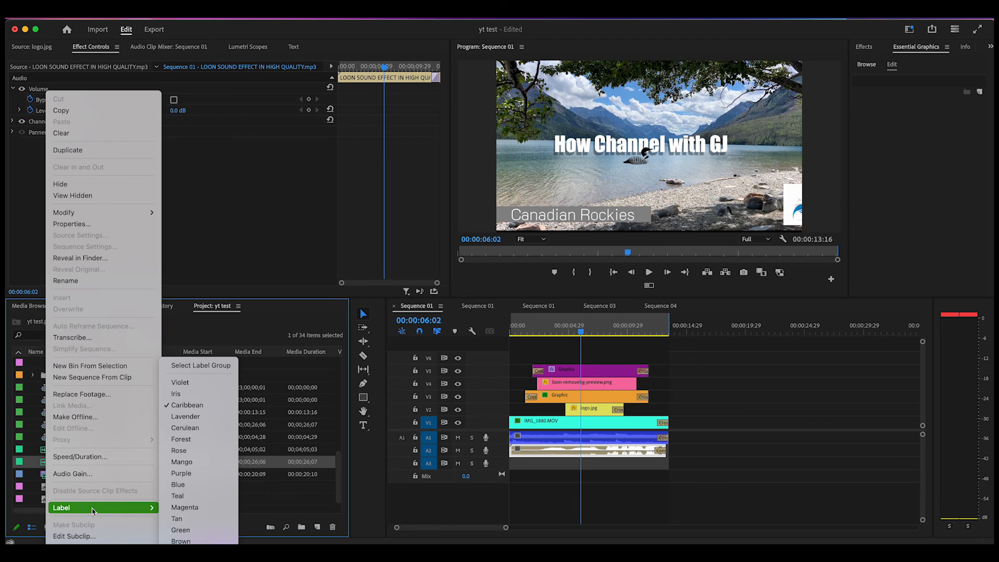
left_click(198, 520)
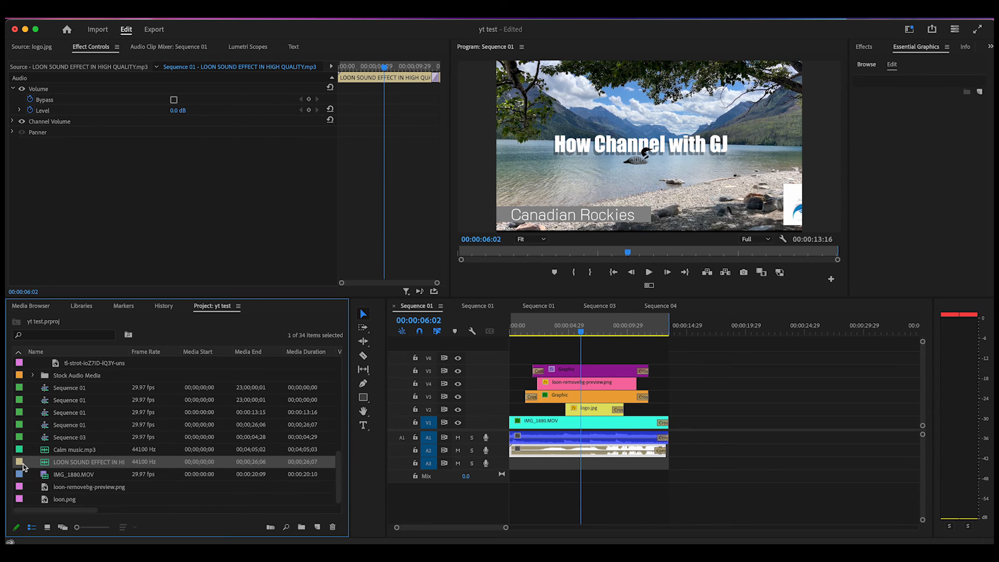
left_click_drag(21, 463, 756, 458)
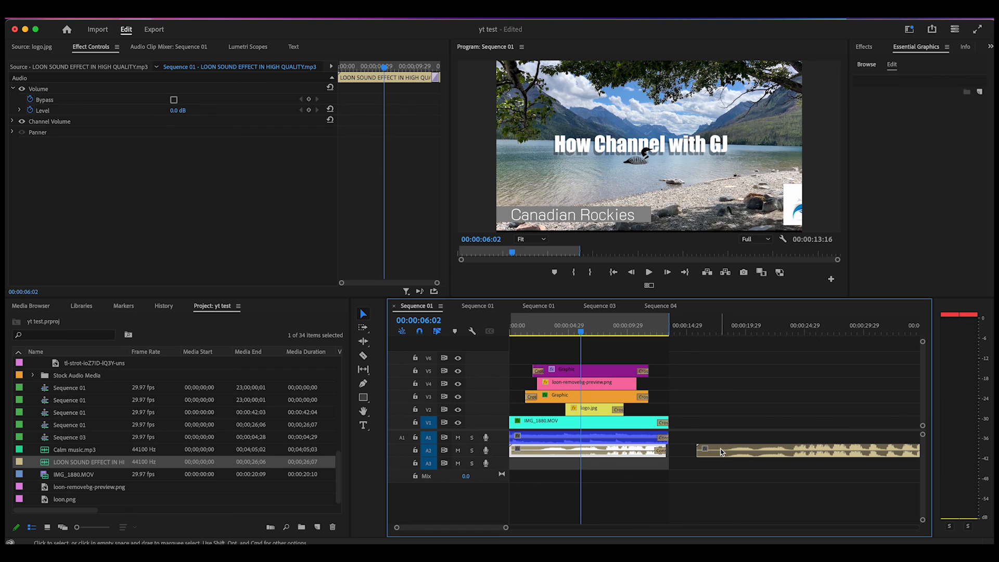
Step: Open the label colour choices for the IMG_1880.MOV clip on track V1
right_click(633, 428)
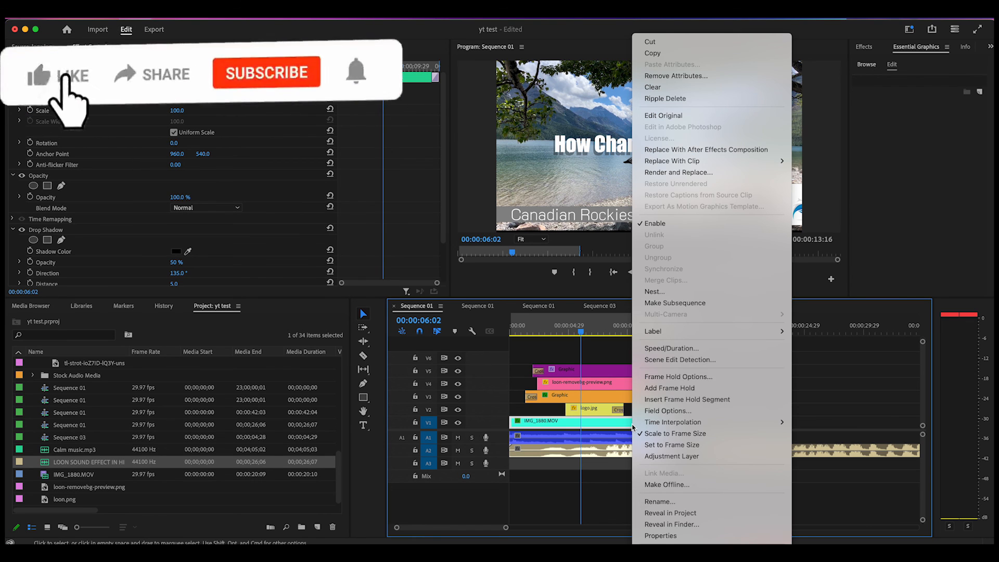
mouse_move(708, 332)
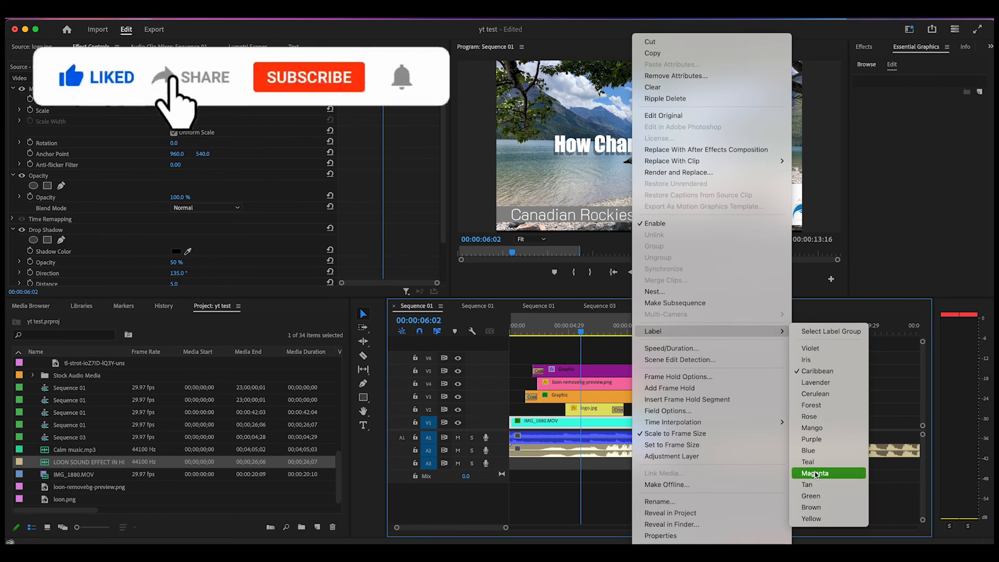